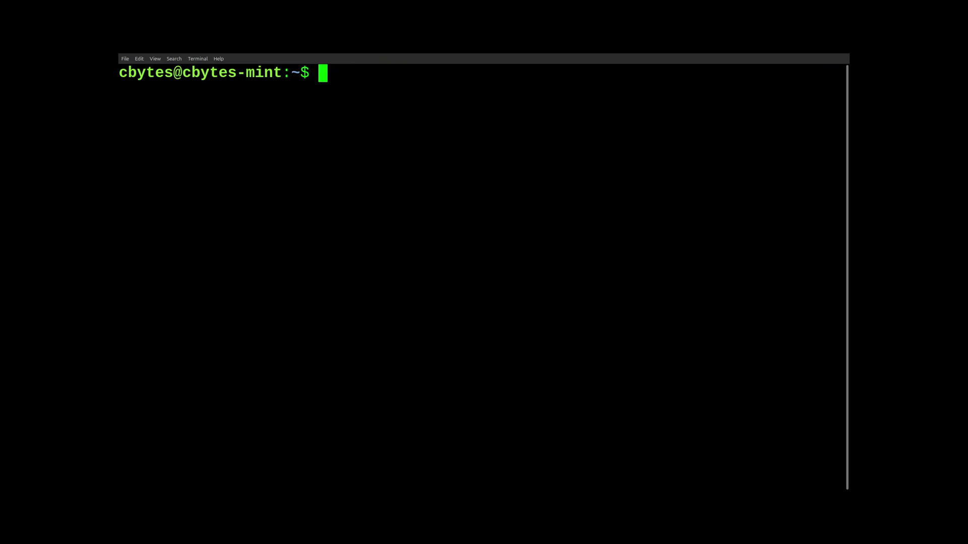
{"action": "type", "text": "sudo add-apt-repository "}
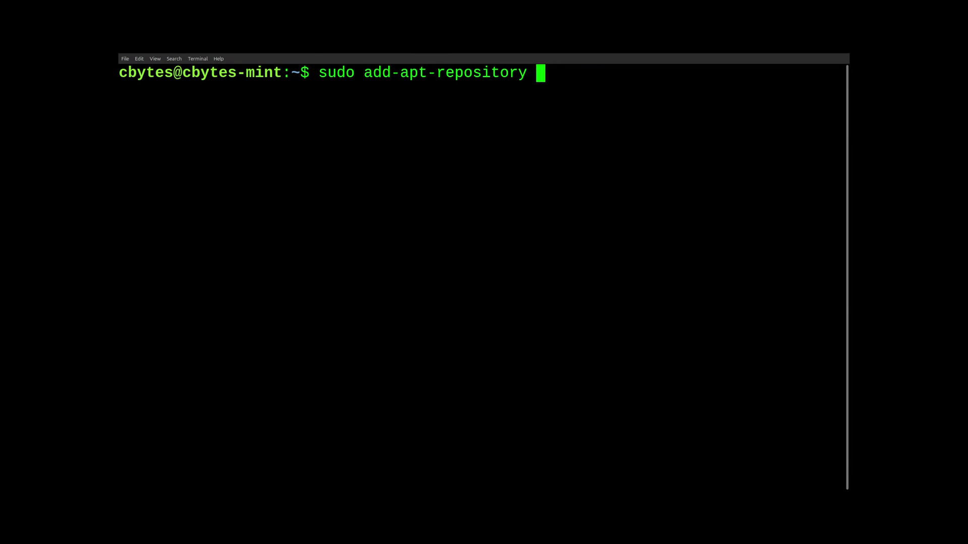
{"action": "type", "text": "universe"}
- Add the universe repository with add-apt-repository, then refresh package lists via apt update
{"action": "key", "text": "Return"}
{"action": "type", "text": "sudo apt update"}
{"action": "key", "text": "Return"}
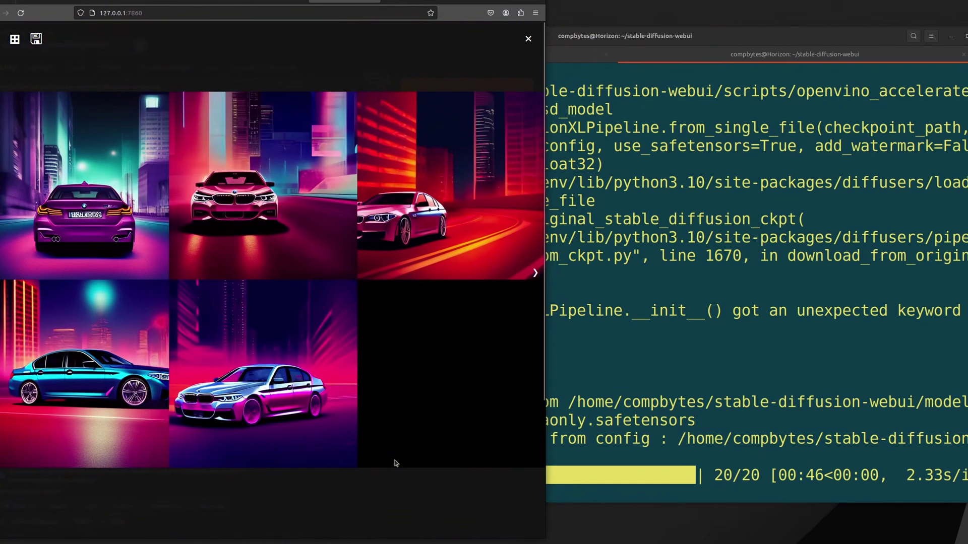
- Close the full-screen car image lightbox to return to the generated images gallery
{"action": "left_click", "coordinate": [399, 501]}
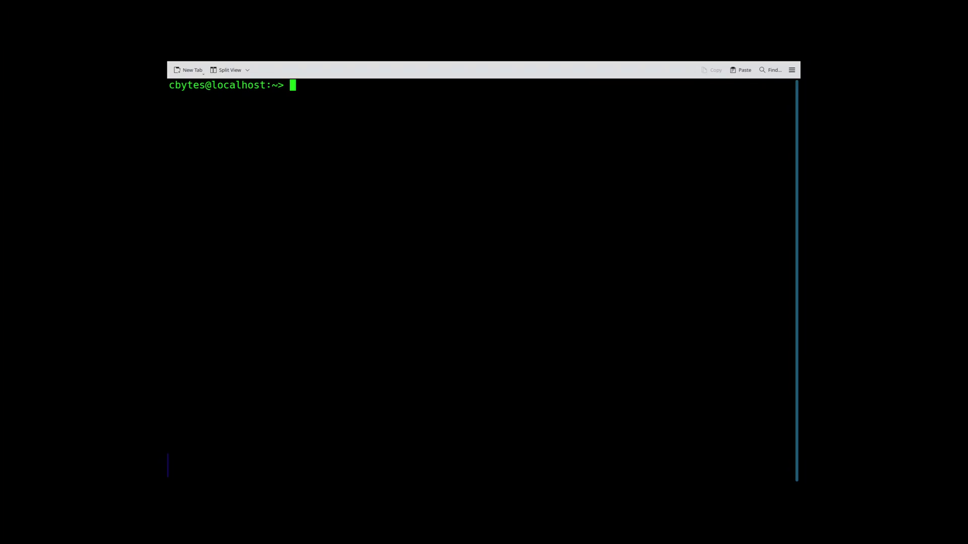
{"action": "scroll", "coordinate": [484, 279], "scroll_direction": "up", "scroll_amount": 6}
{"action": "scroll", "coordinate": [484, 280], "scroll_direction": "up", "scroll_amount": 10}
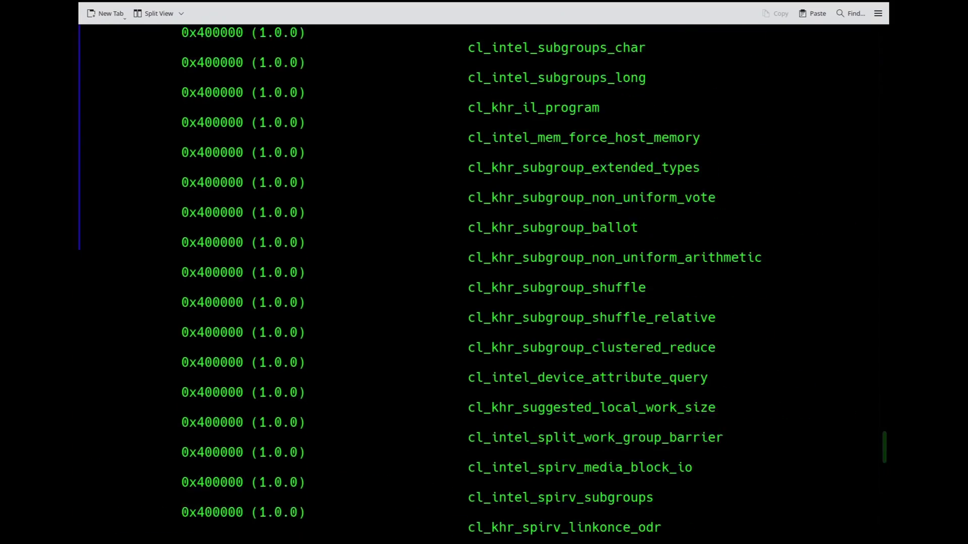
{"action": "scroll", "coordinate": [483, 280], "scroll_direction": "up", "scroll_amount": 10}
{"action": "scroll", "coordinate": [484, 280], "scroll_direction": "up", "scroll_amount": 5}
{"action": "scroll", "coordinate": [484, 279], "scroll_direction": "up", "scroll_amount": 5}
{"action": "scroll", "coordinate": [484, 280], "scroll_direction": "up", "scroll_amount": 5}
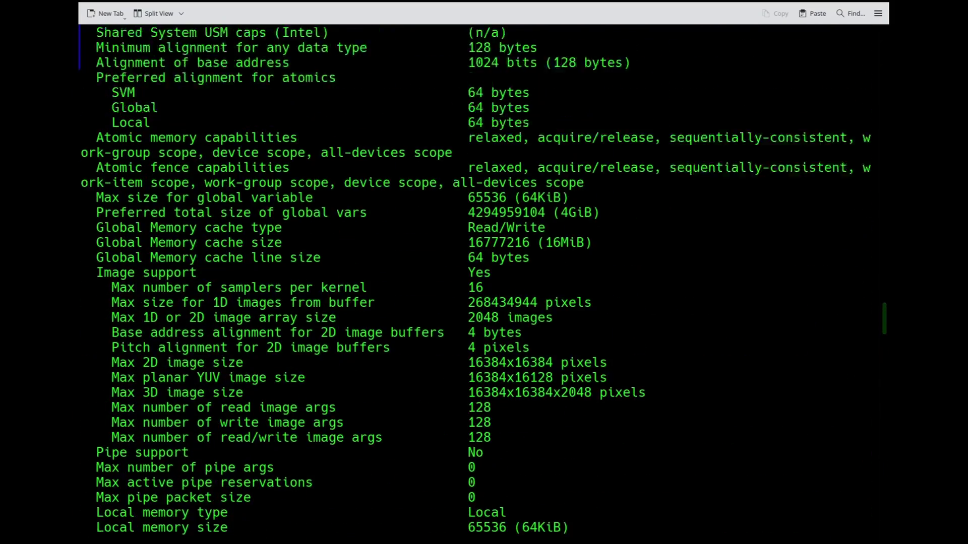
{"action": "scroll", "coordinate": [484, 279], "scroll_direction": "up", "scroll_amount": 5}
{"action": "scroll", "coordinate": [485, 280], "scroll_direction": "up", "scroll_amount": 2}
{"action": "scroll", "coordinate": [484, 280], "scroll_direction": "up", "scroll_amount": 8}
{"action": "scroll", "coordinate": [483, 280], "scroll_direction": "up", "scroll_amount": 9}
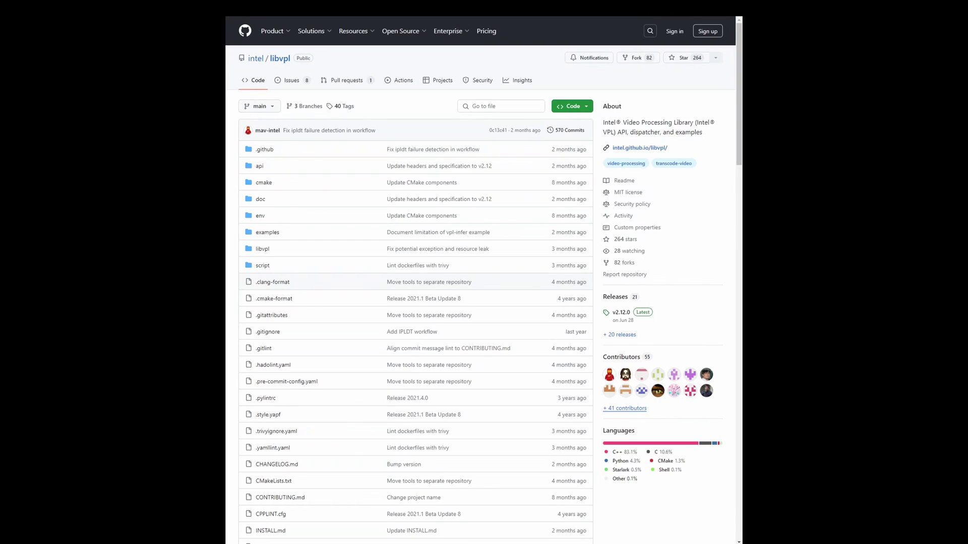
{"action": "scroll", "coordinate": [485, 302], "scroll_direction": "down", "scroll_amount": 1}
{"action": "scroll", "coordinate": [485, 303], "scroll_direction": "down", "scroll_amount": 2}
{"action": "scroll", "coordinate": [484, 303], "scroll_direction": "down", "scroll_amount": 2}
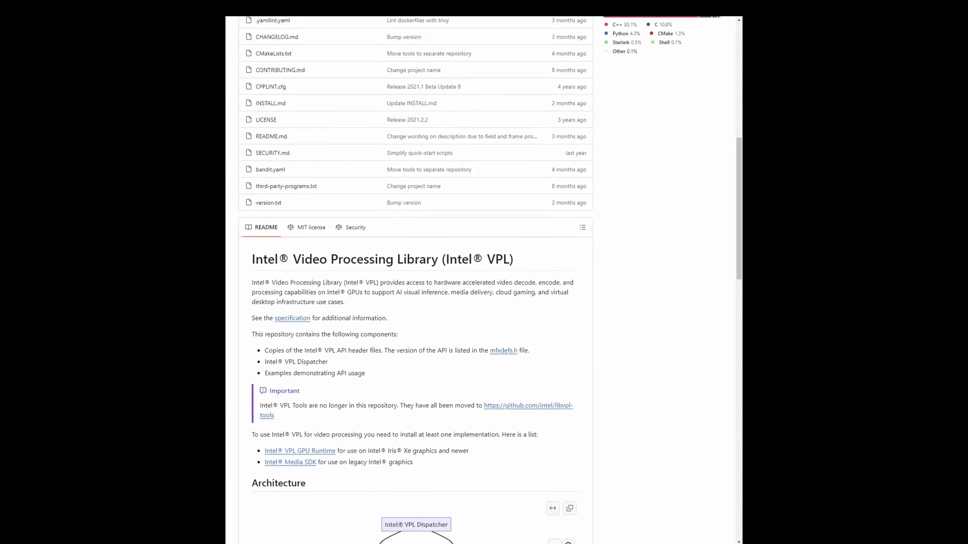
{"action": "scroll", "coordinate": [484, 303], "scroll_direction": "down", "scroll_amount": 1}
{"action": "scroll", "coordinate": [484, 303], "scroll_direction": "down", "scroll_amount": 1}
{"action": "scroll", "coordinate": [484, 302], "scroll_direction": "down", "scroll_amount": 1}
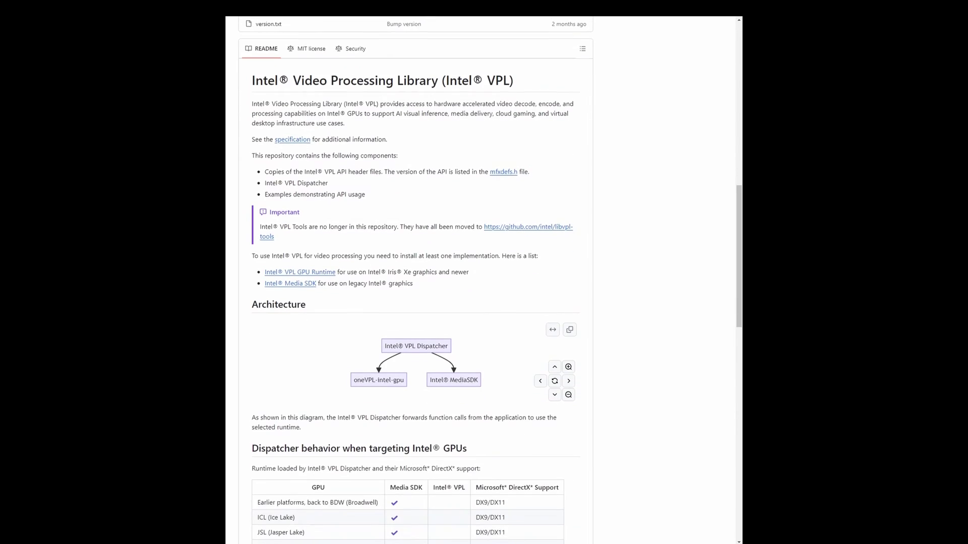
{"action": "scroll", "coordinate": [484, 303], "scroll_direction": "down", "scroll_amount": 1}
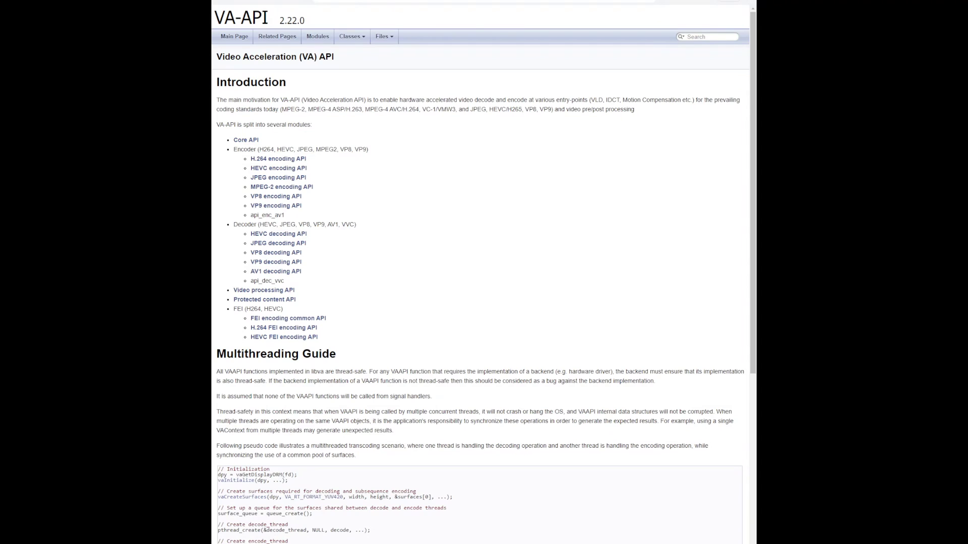
{"action": "scroll", "coordinate": [484, 303], "scroll_direction": "down", "scroll_amount": 1}
{"action": "scroll", "coordinate": [484, 302], "scroll_direction": "down", "scroll_amount": 1}
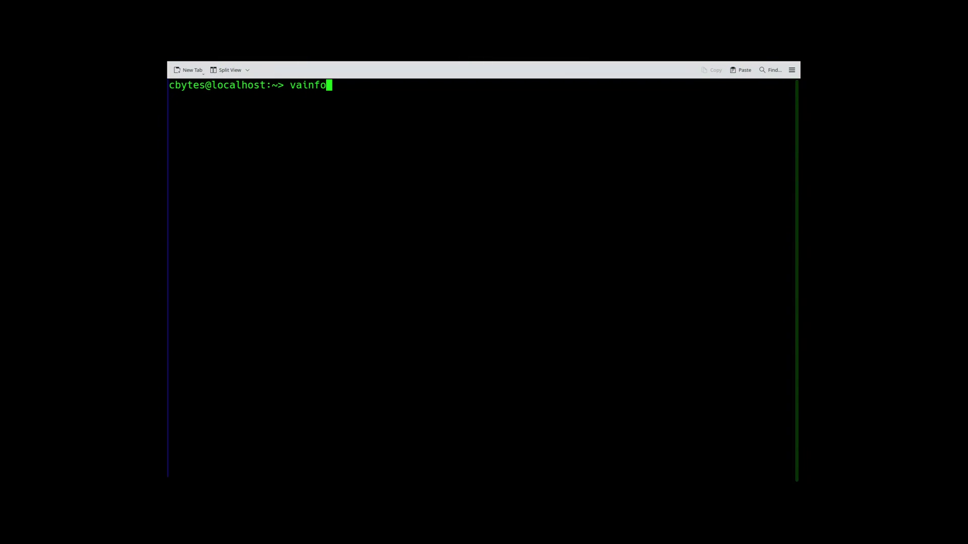
- Run vainfo to list the Intel iHD driver's VA-API profiles and entrypoints
{"action": "key", "text": "Return"}
{"action": "scroll", "coordinate": [484, 288], "scroll_direction": "up", "scroll_amount": 5}
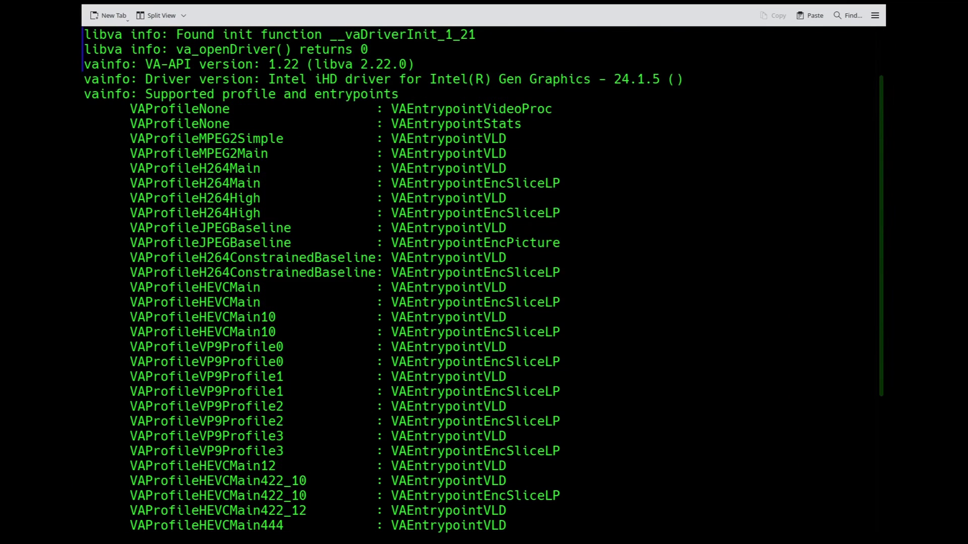
{"action": "scroll", "coordinate": [484, 287], "scroll_direction": "up", "scroll_amount": 2}
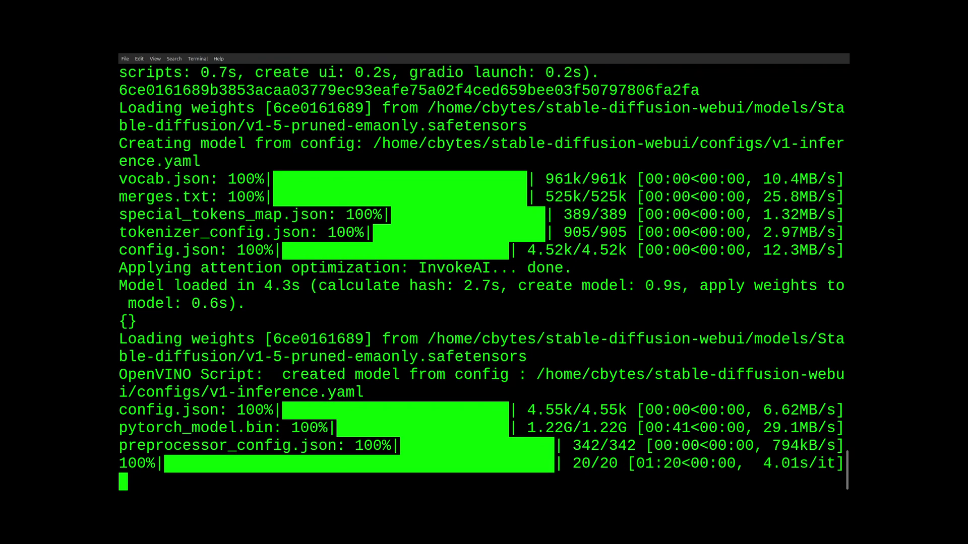
- Stop the Stable Diffusion WebUI server with Ctrl+C after generation completes
{"action": "key", "text": "ctrl+c"}
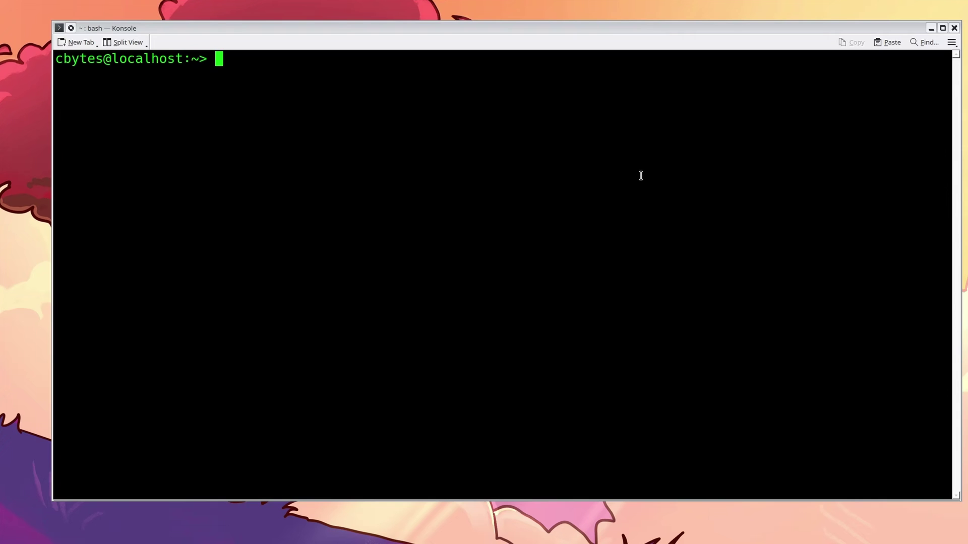
{"action": "type", "text": "sudo "}
{"action": "type", "text": "yast"}
- Start YaST Control Center with sudo yast and submit the root password
{"action": "key", "text": "Return"}
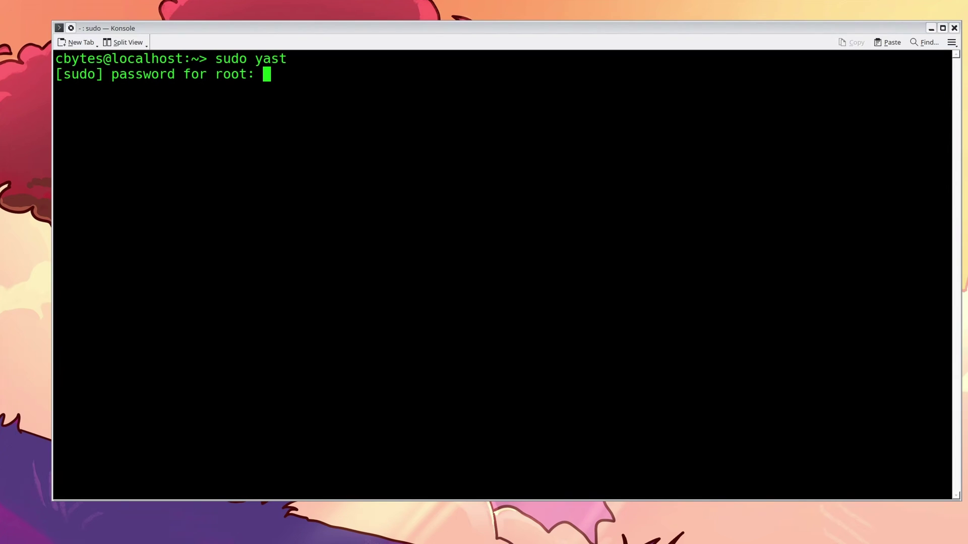
{"action": "key", "text": "Return"}
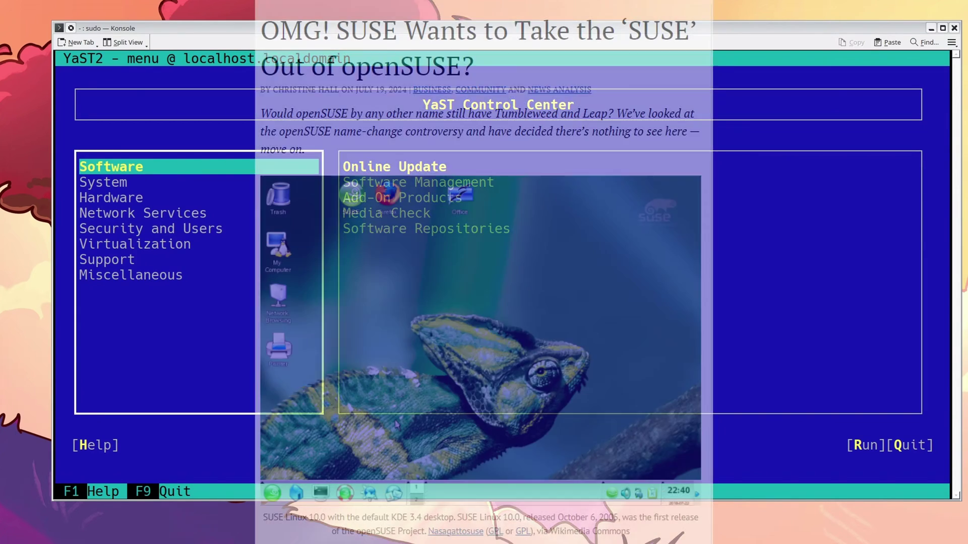
- Keep the Software category selected and move to Software Management in the module list
{"action": "key", "text": "Down"}
{"action": "key", "text": "Down"}
{"action": "key", "text": "Up"}
{"action": "key", "text": "Up"}
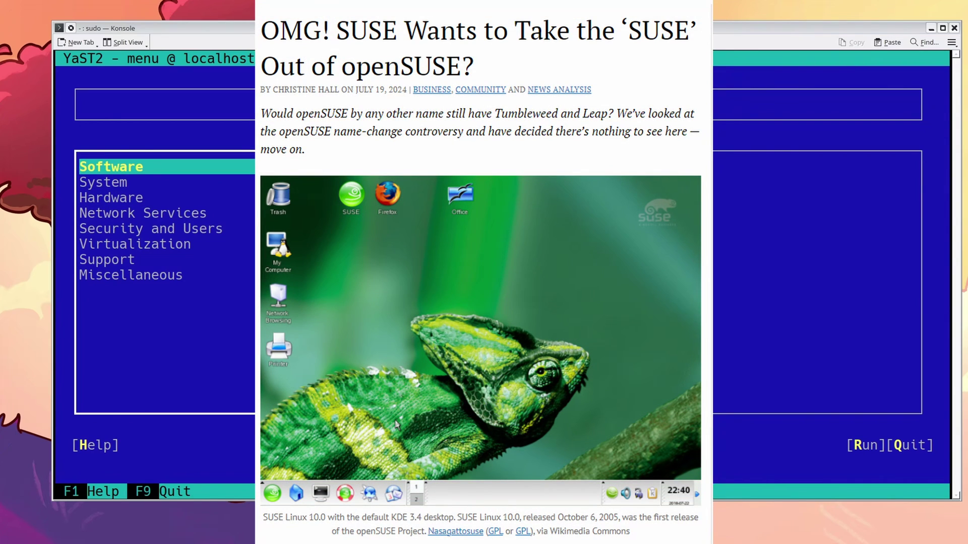
{"action": "key", "text": "Tab"}
{"action": "key", "text": "Down"}
{"action": "key", "text": "Down"}
{"action": "key", "text": "Down"}
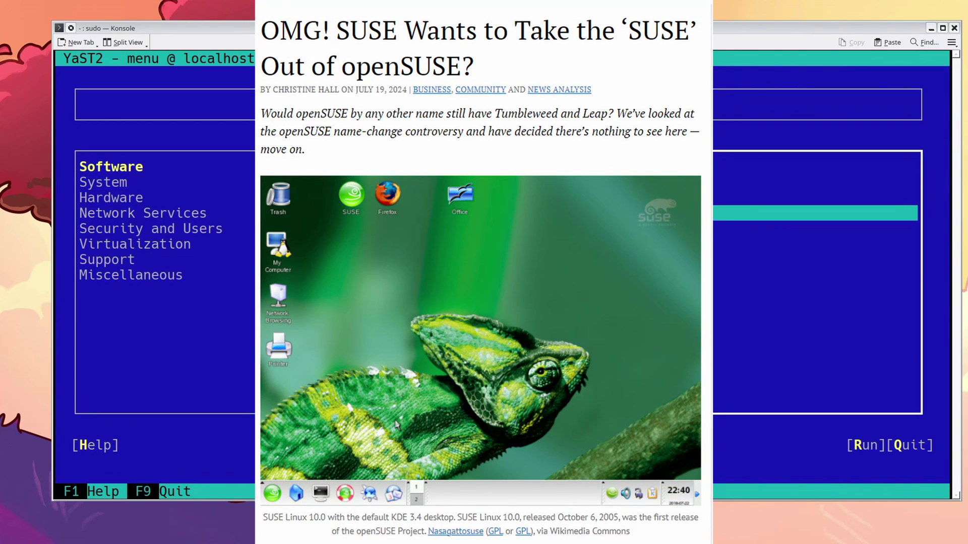
{"action": "key", "text": "Down"}
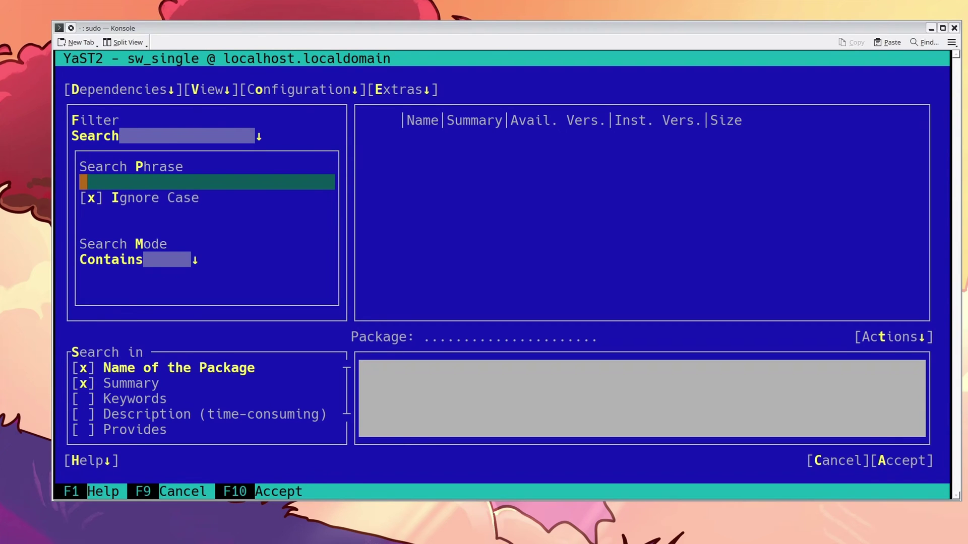
{"action": "type", "text": "linux"}
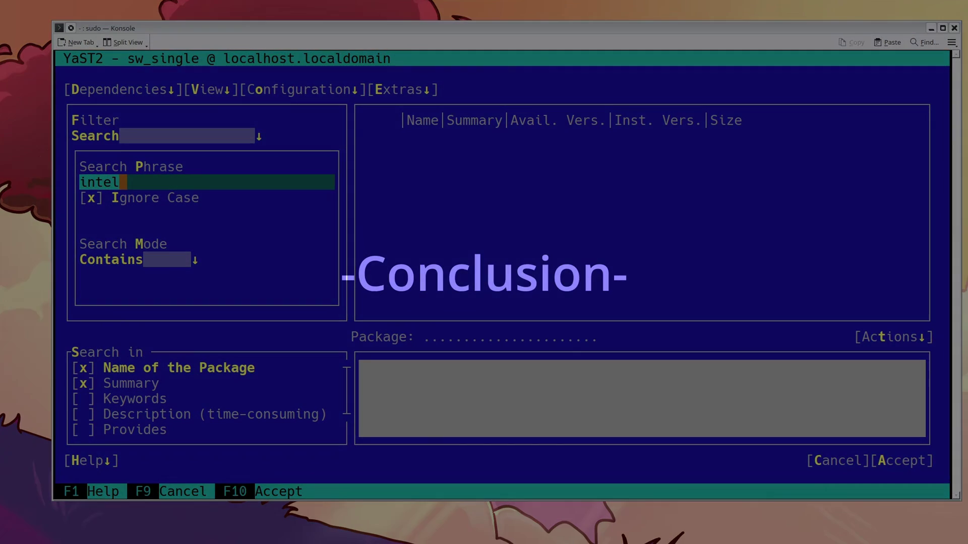